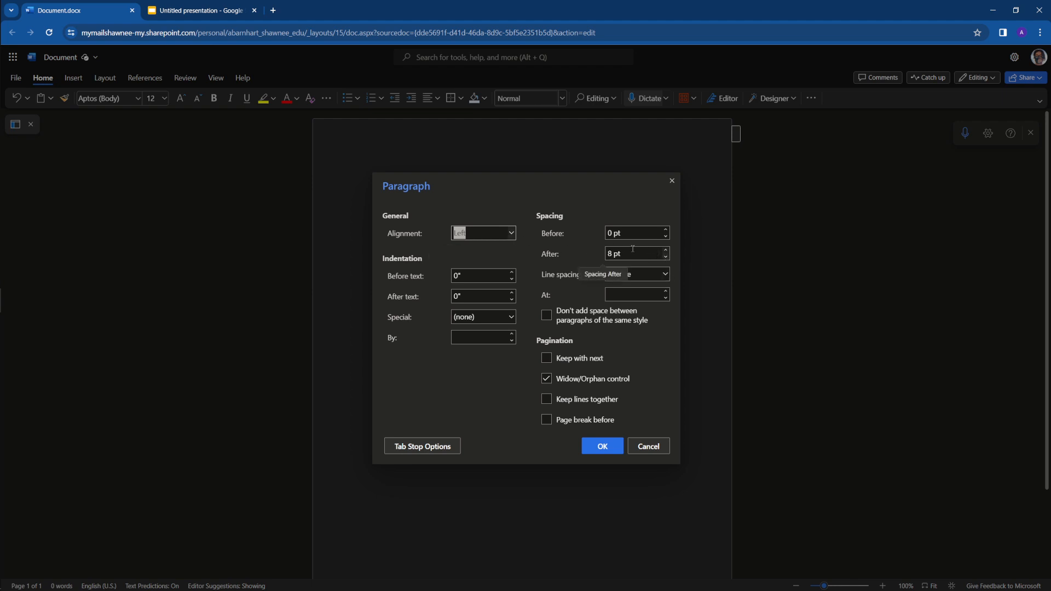
Remove the extra space after paragraphs in the paragraph settings and apply the change
click(655, 253)
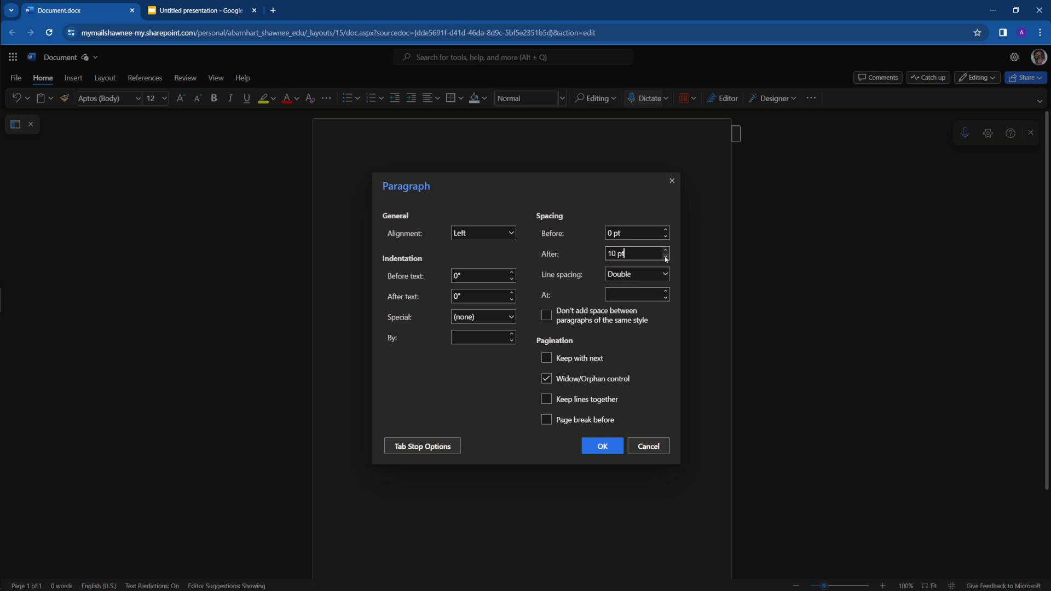
click(666, 257)
click(667, 257)
click(667, 257)
click(603, 445)
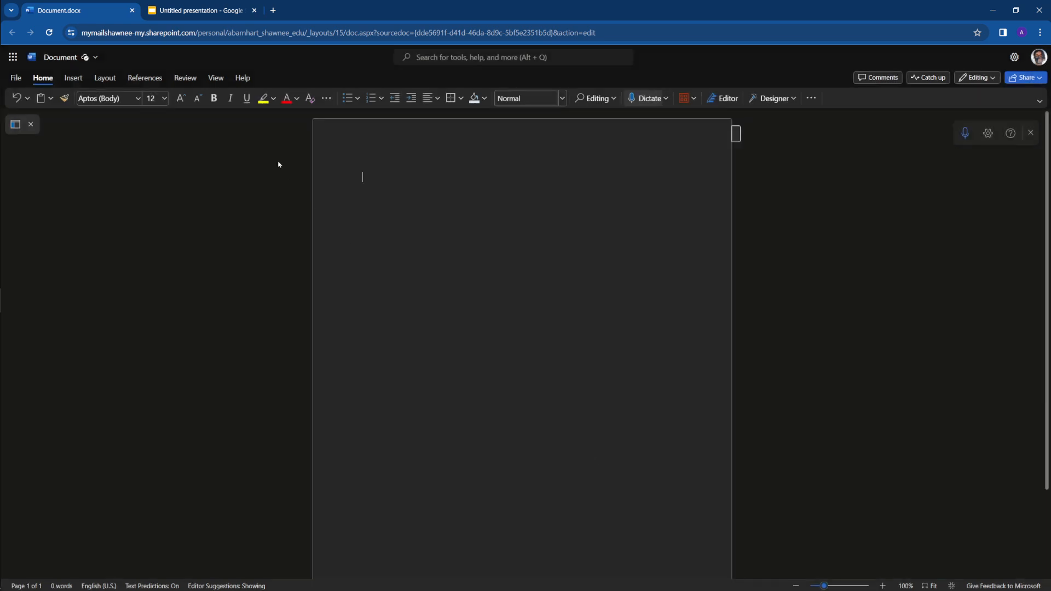
Show the ruler and set a 0.5-inch first-line indent for the opening paragraph
click(216, 80)
click(347, 98)
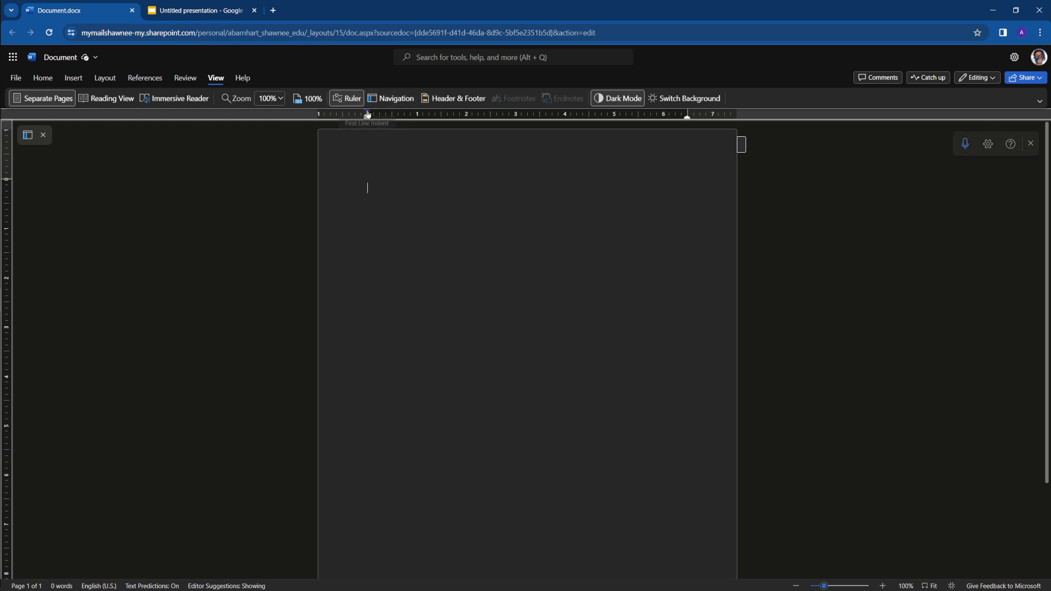
drag(367, 112, 392, 114)
Enter "Body text" and "New line" as two separate indented paragraphs
text(Body text)
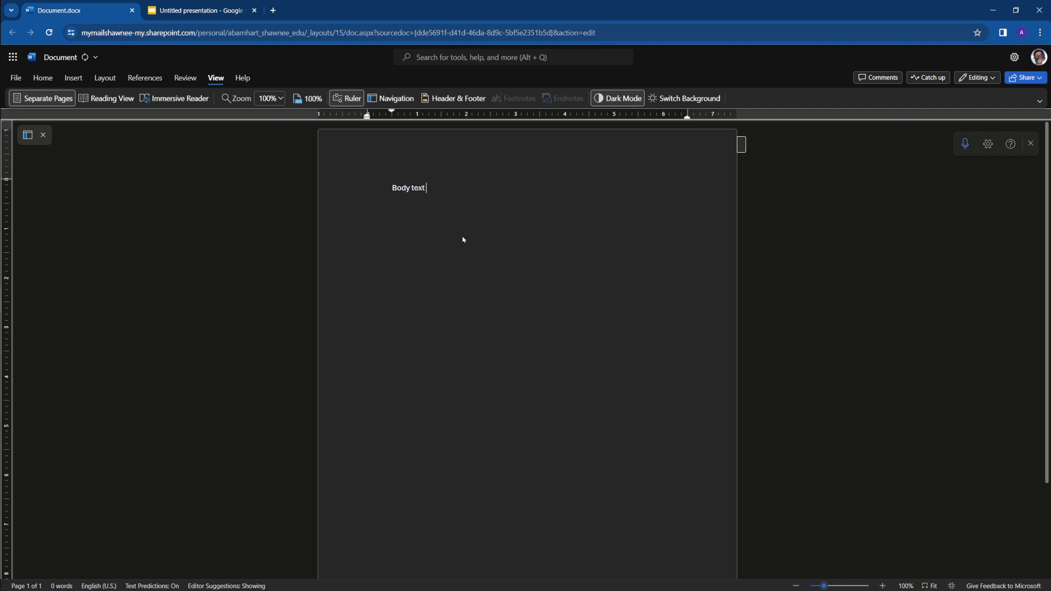
key(Return)
text(New line)
Add an unindented line above "Body text" that reads "Title Here"
key(Return)
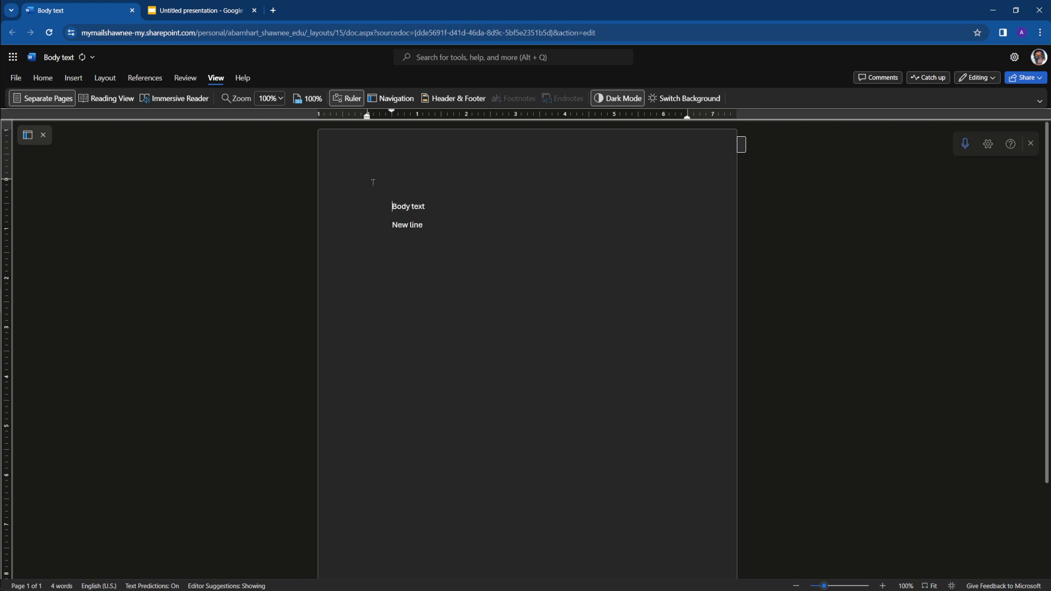
drag(392, 113, 367, 114)
text(Title here)
key(BackSpace)
key(BackSpace)
key(BackSpace)
key(BackSpace)
text(Here)
Center the "Title Here" line on the page
click(86, 80)
click(54, 80)
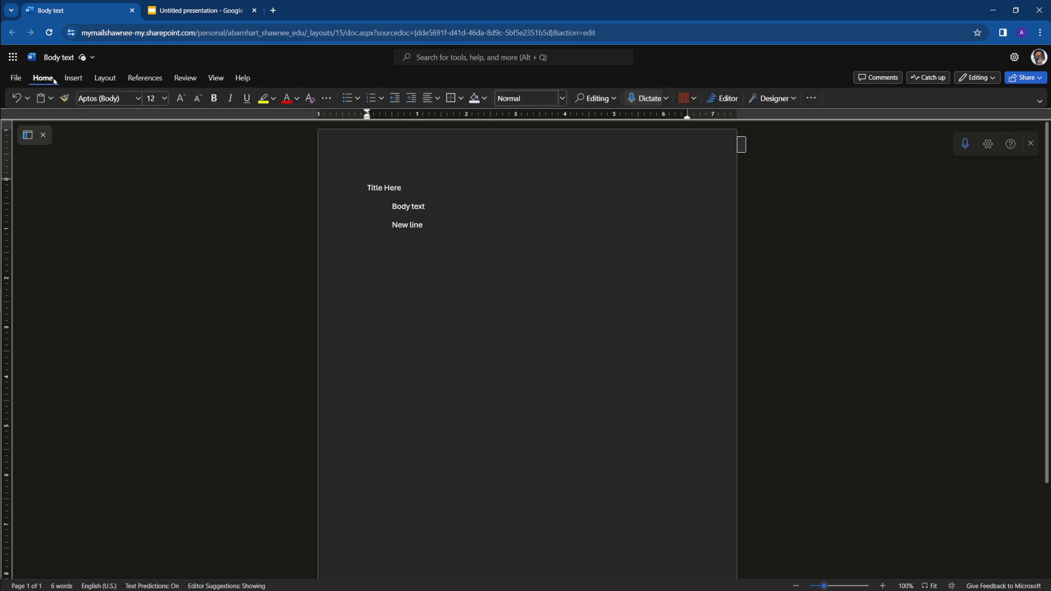
click(429, 101)
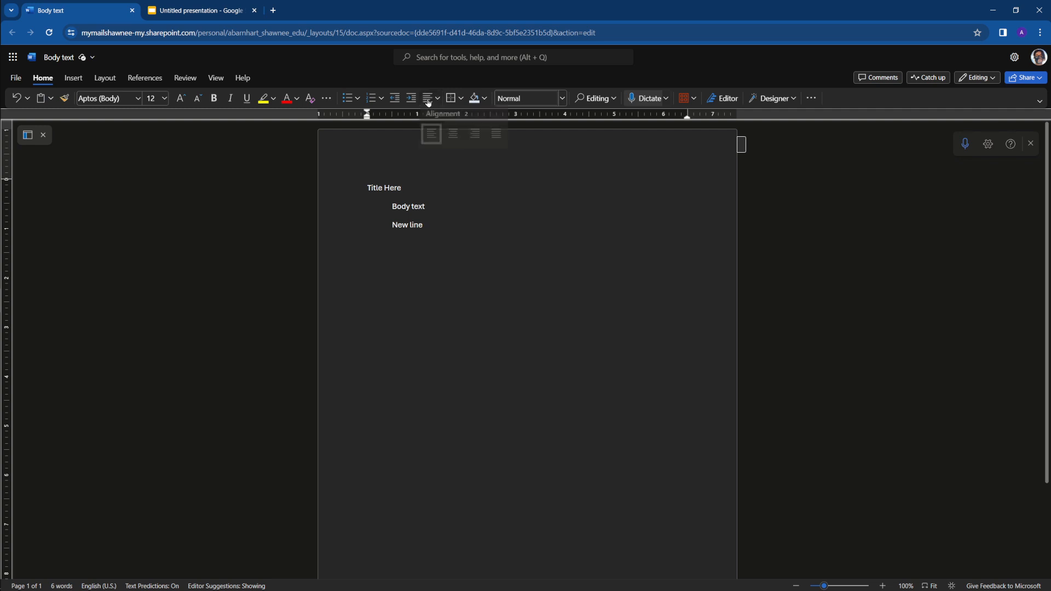
click(453, 134)
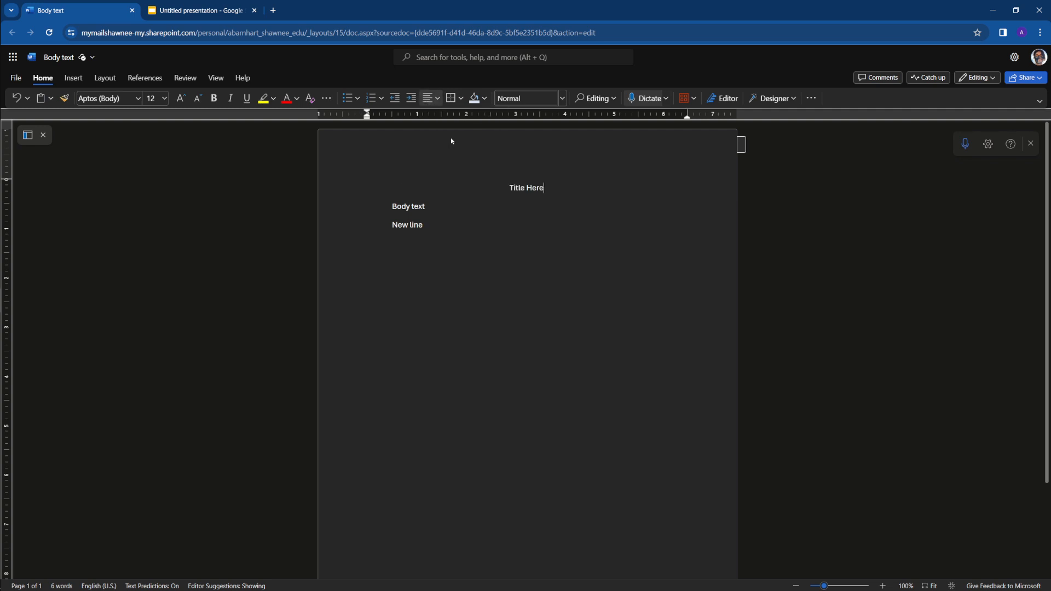
Insert a blank line above the title and align it left
key(Return)
click(498, 183)
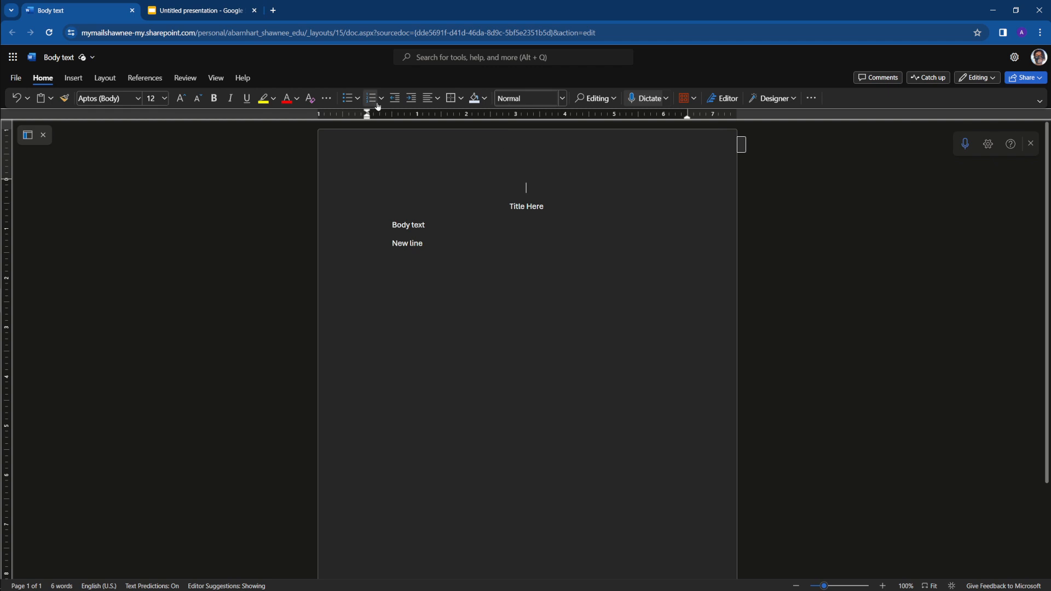
click(426, 99)
click(433, 137)
click(489, 182)
Enter the author's full name and the professor's title and surname on two lines above the title
text(Allen Barnhart)
key(Return)
text(Prof)
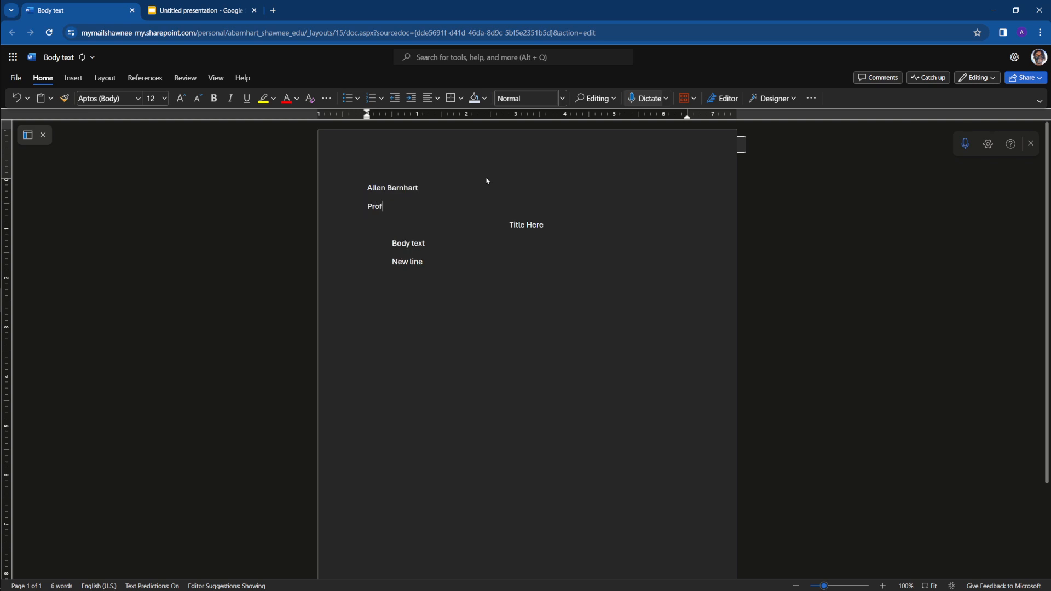
text(essor Barnhart)
key(Return)
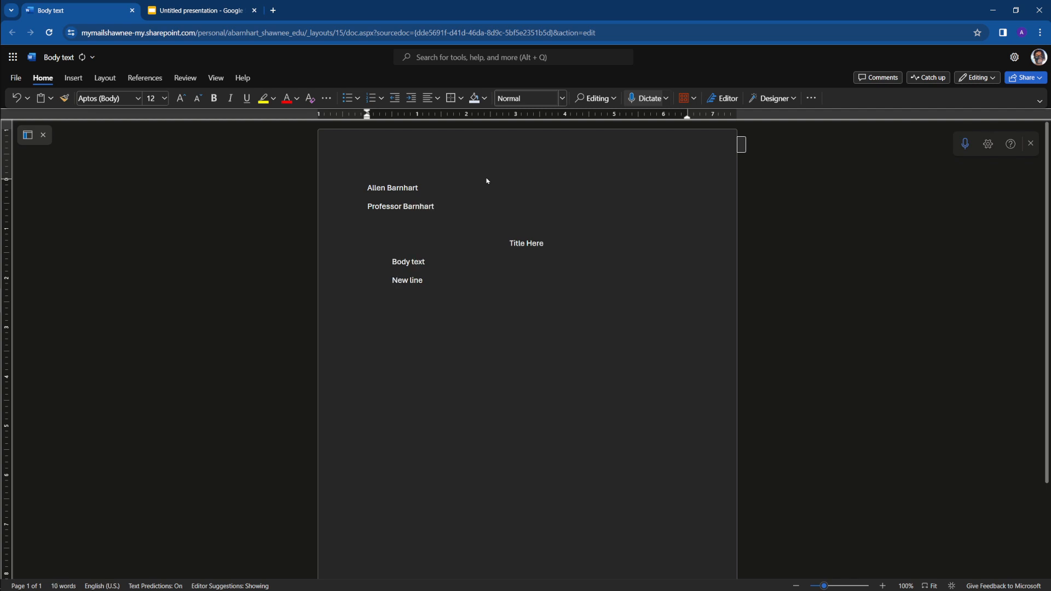
Enter the course and section "ENGL 1101-06" below the professor line and start another line
text(E)
key(BackSpace)
text(ENGL)
text(1101-05)
key(BackSpace)
text(6)
key(Return)
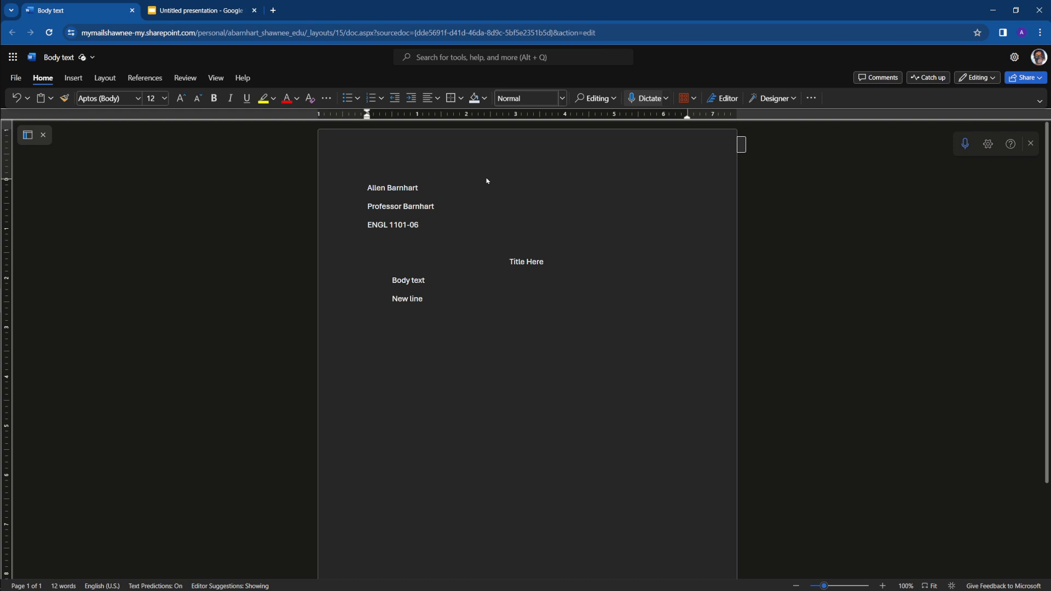
Enter the date "29 January 2024" as the last line of the heading block
text(29)
key(BackSpace)
text(9)
text( January)
text( 2025)
Change the font of the entire document text to Arial Nova
key(ctrl+a)
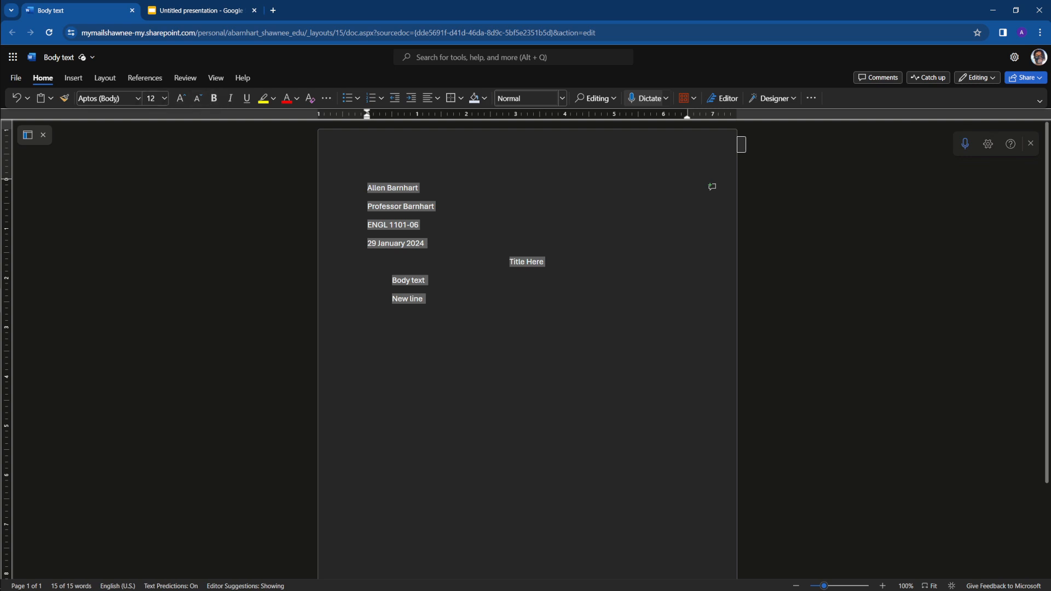
click(140, 99)
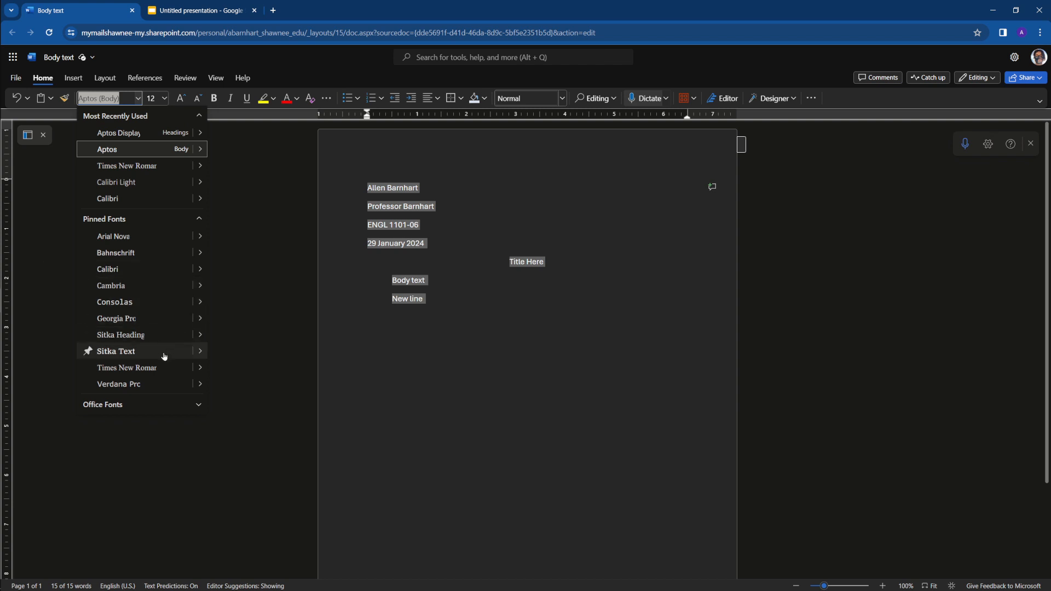
click(144, 244)
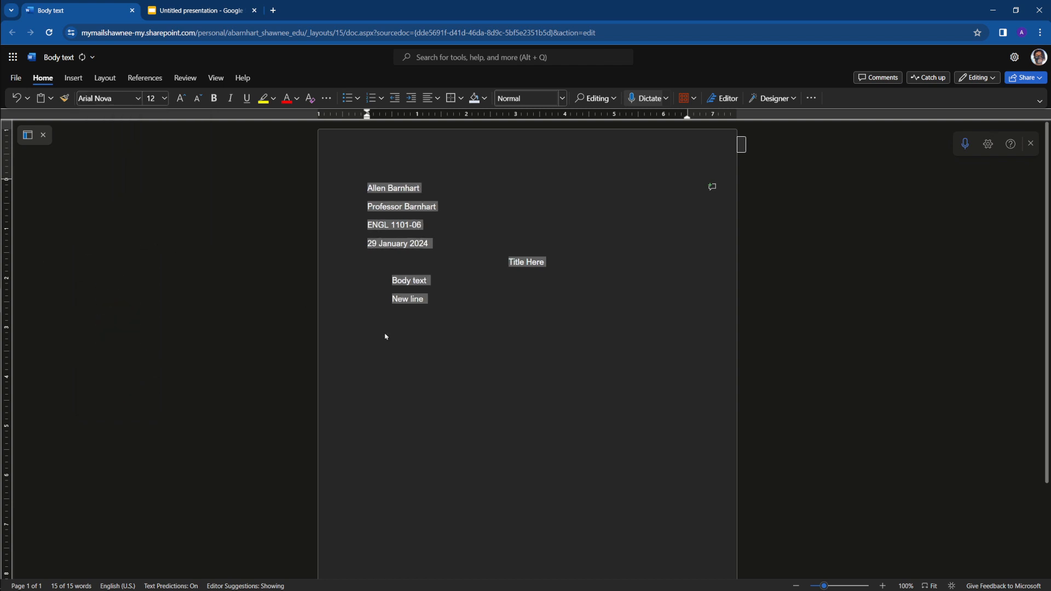
click(547, 345)
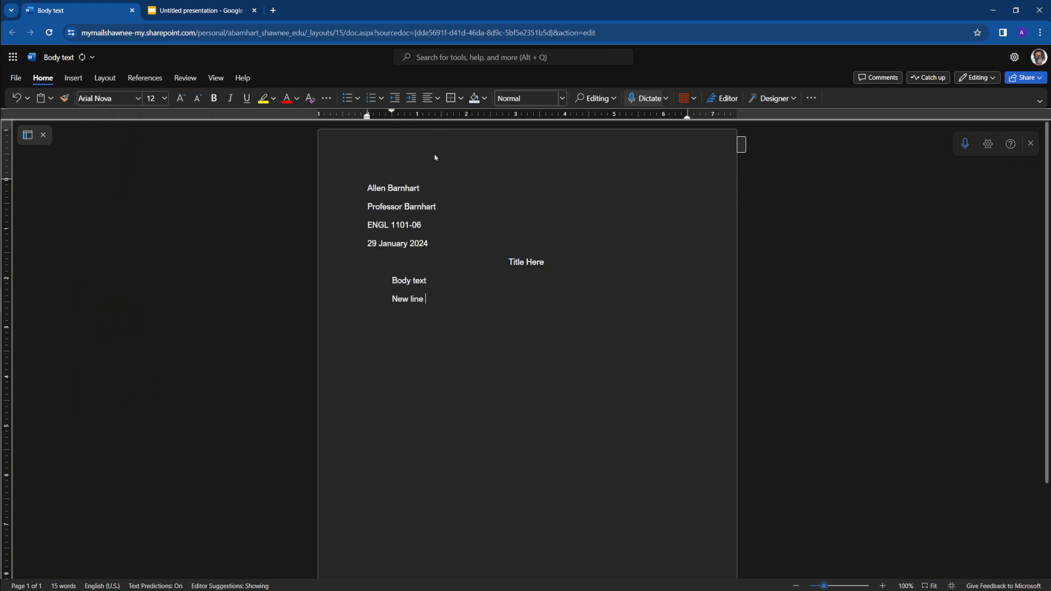
Open the page header for editing and set its first cell's font to Arial Nova
click(453, 147)
click(742, 146)
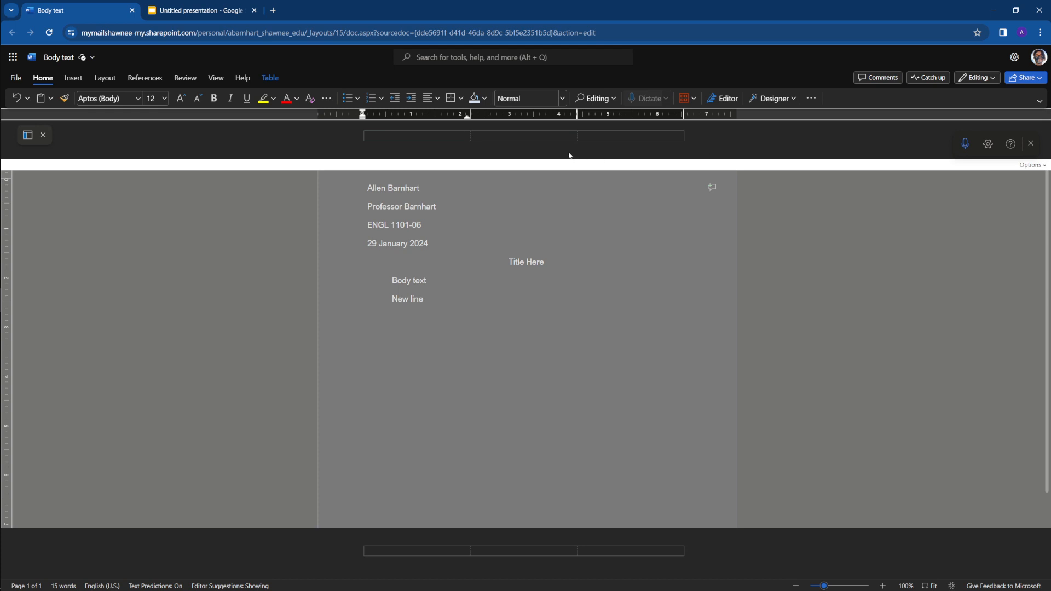
click(141, 102)
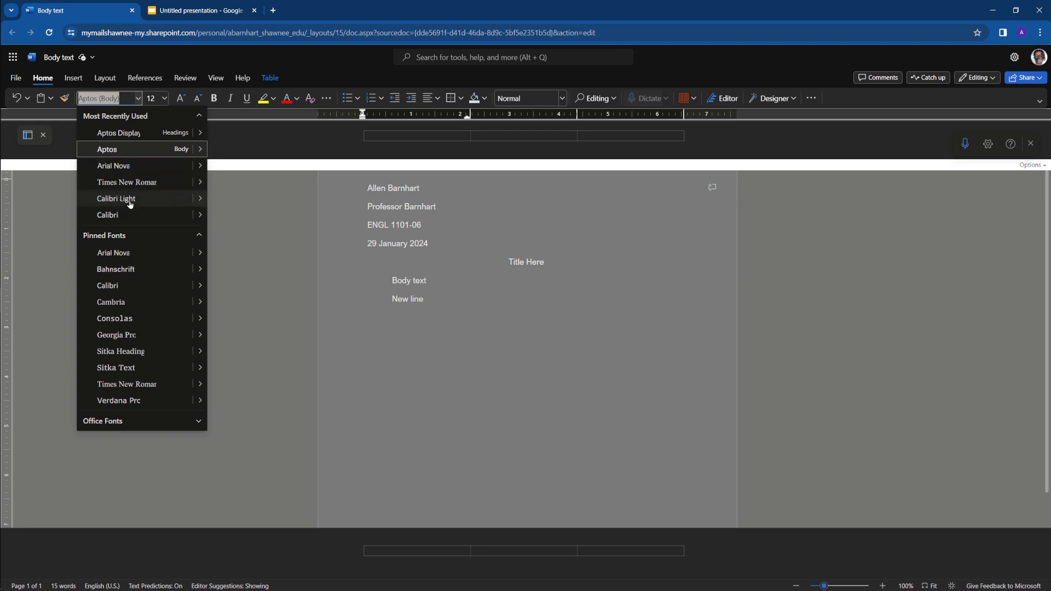
click(134, 166)
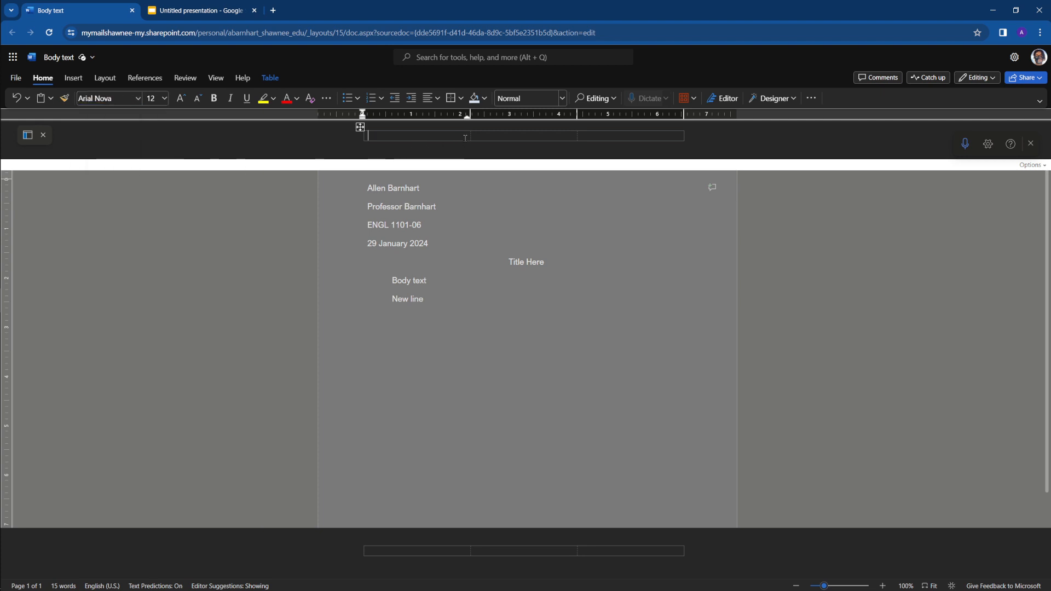
Enter the author's capitalized surname in the right-hand cell of the page header
click(602, 133)
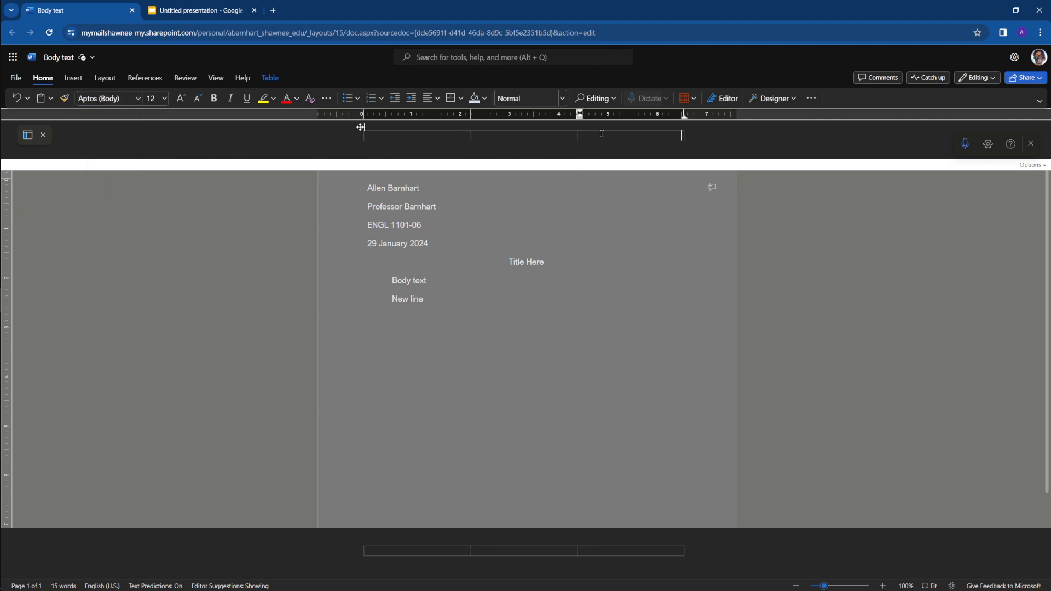
text(barnhart)
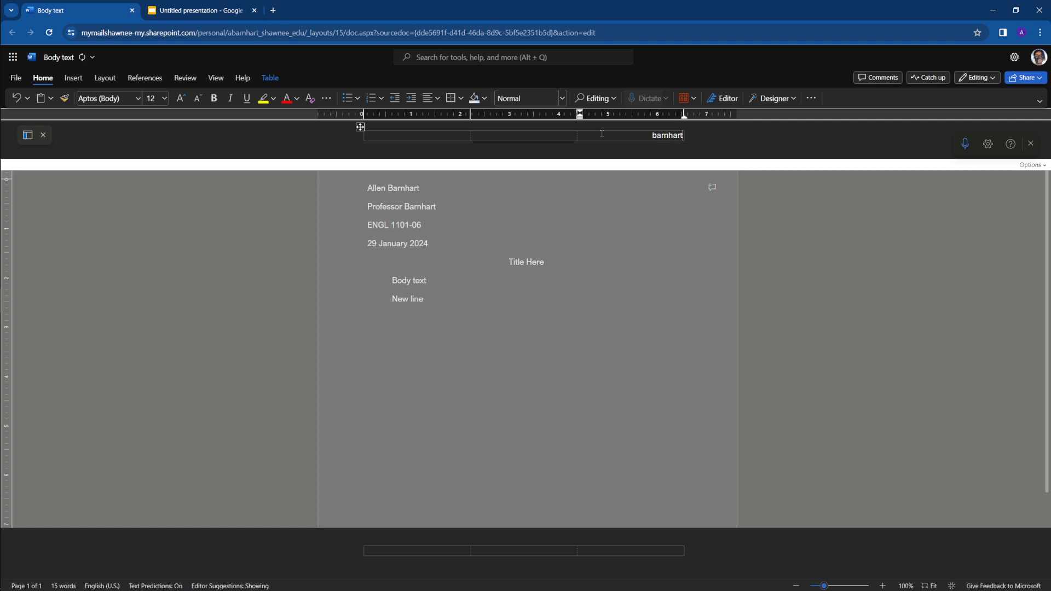
key(Delete)
text(B)
Add the page number at the top right of the header and return to the document body
click(77, 81)
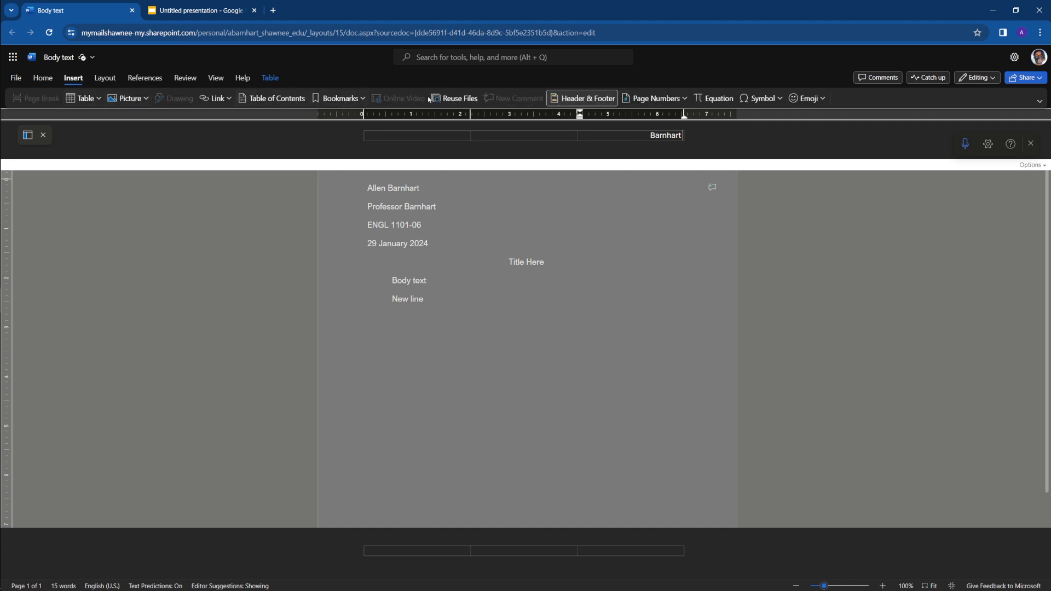
click(681, 99)
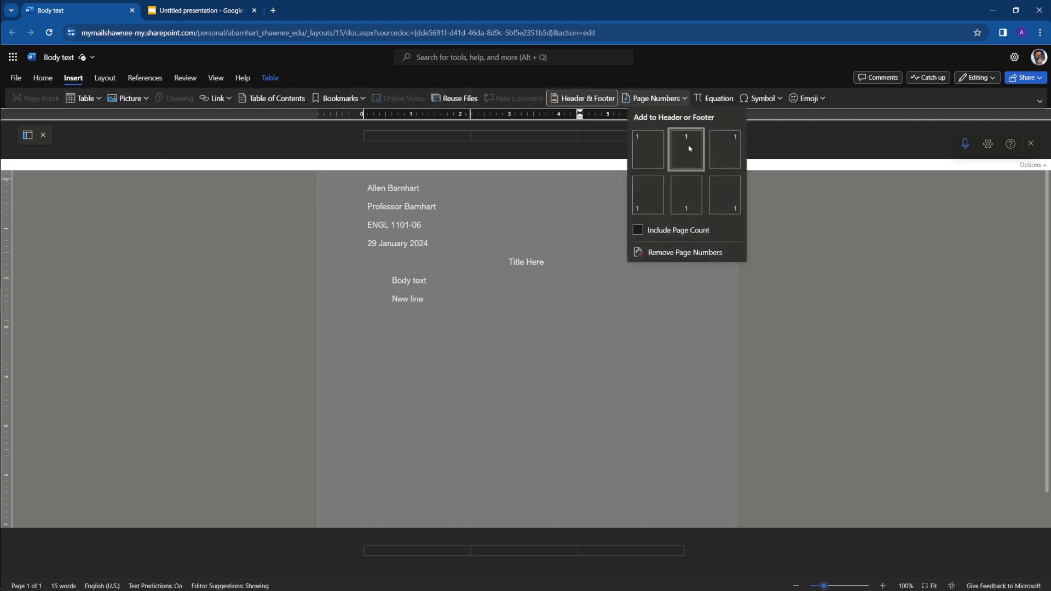
click(730, 159)
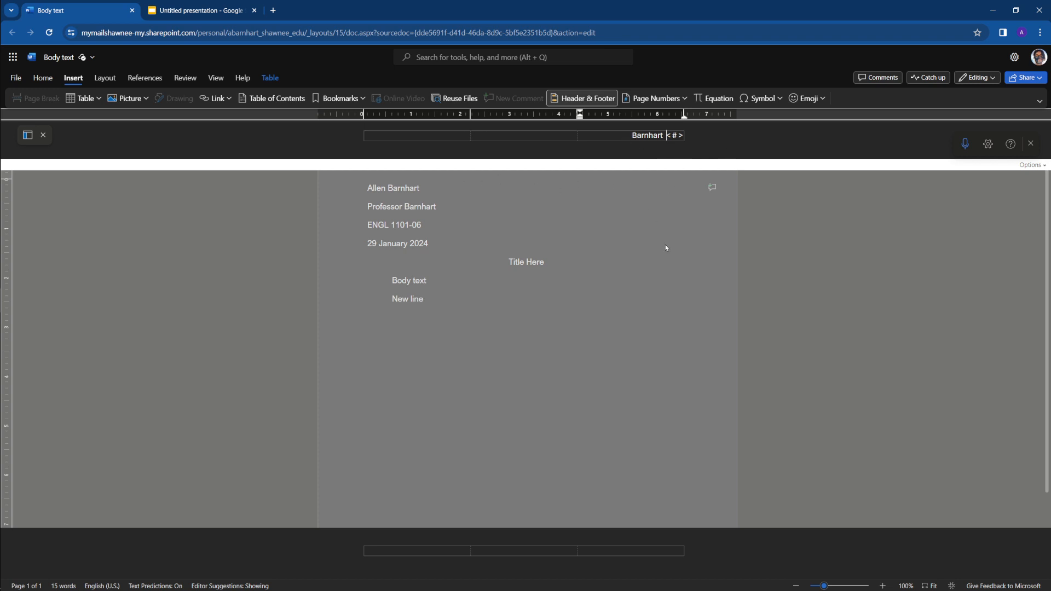
double_click(666, 213)
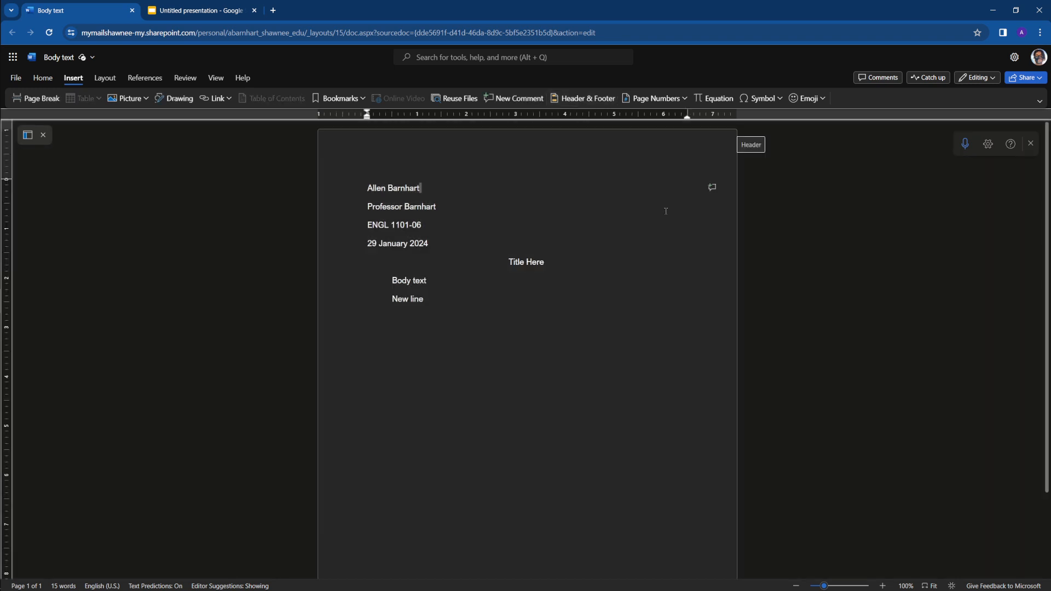
Insert a page break after the "New line" paragraph
click(575, 330)
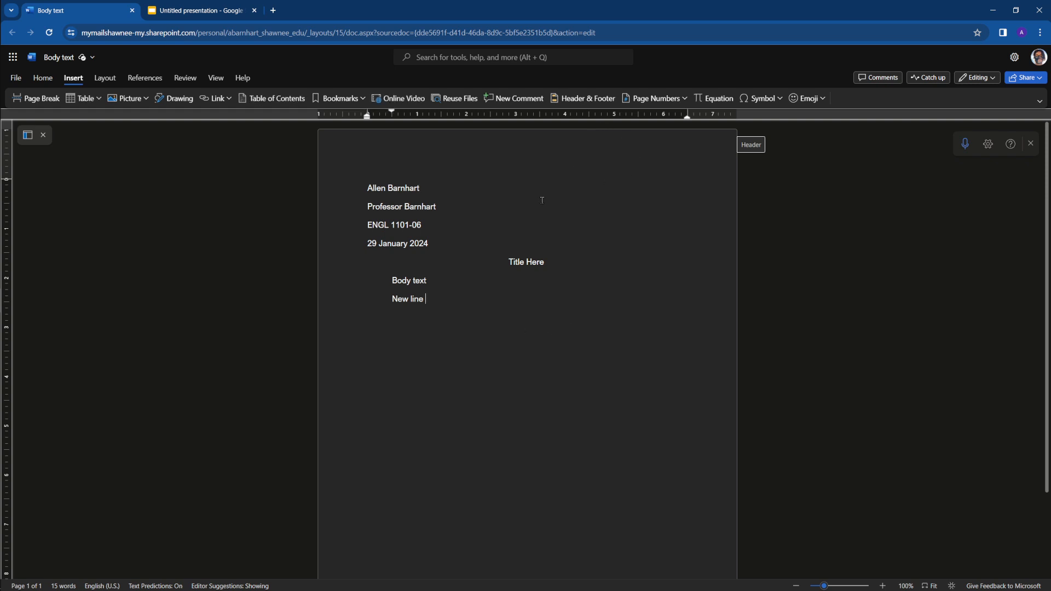
scroll(547, 247, down, 2)
scroll(552, 254, up, 2)
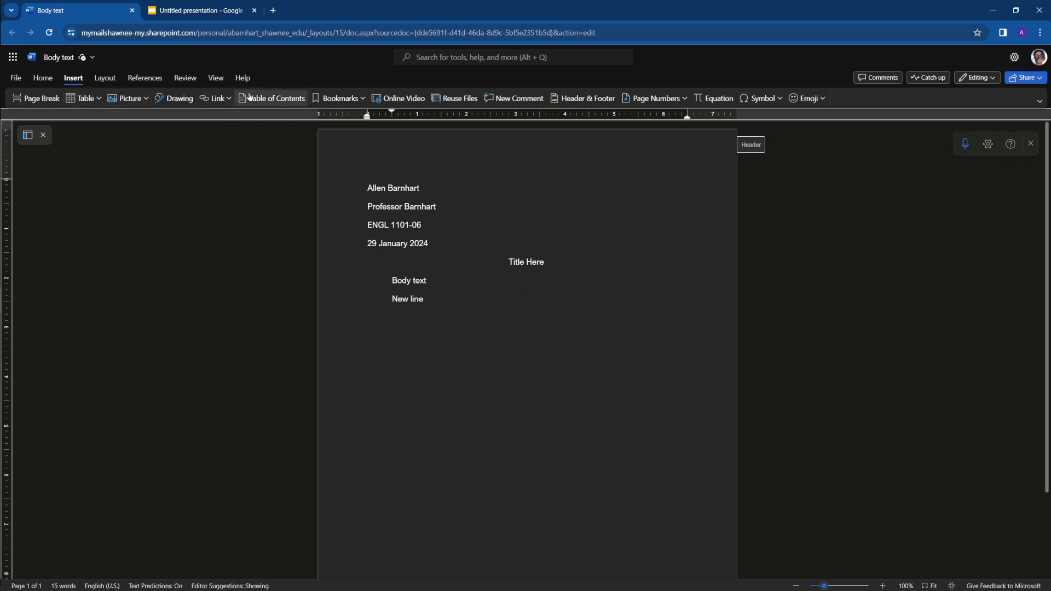
click(36, 98)
Remove the first-line indent on the new page and add a centered "Works Cited" heading
scroll(384, 176, down, 3)
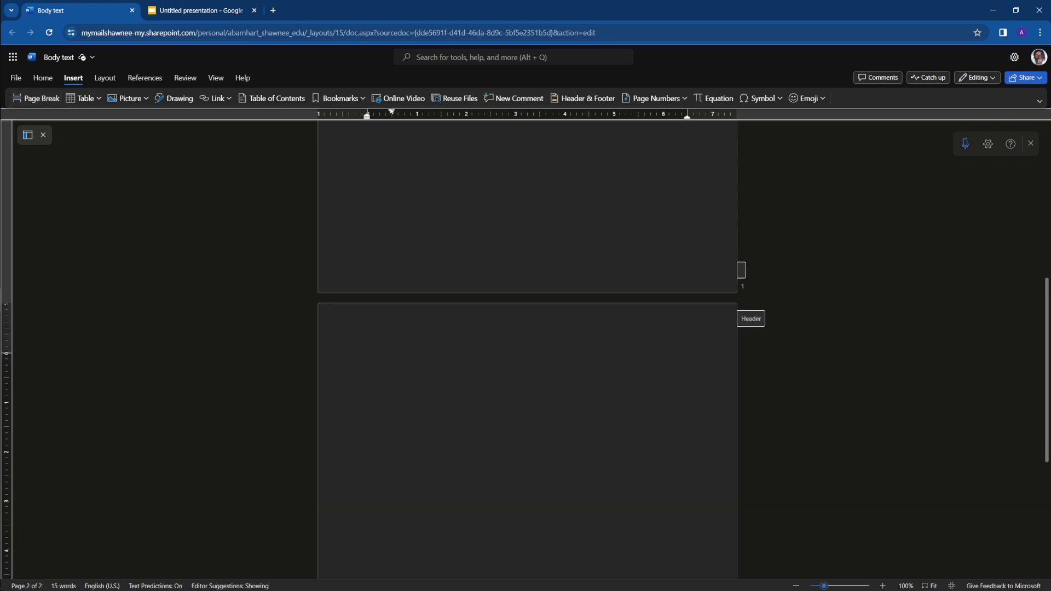
drag(392, 112, 368, 116)
text(orks Cited)
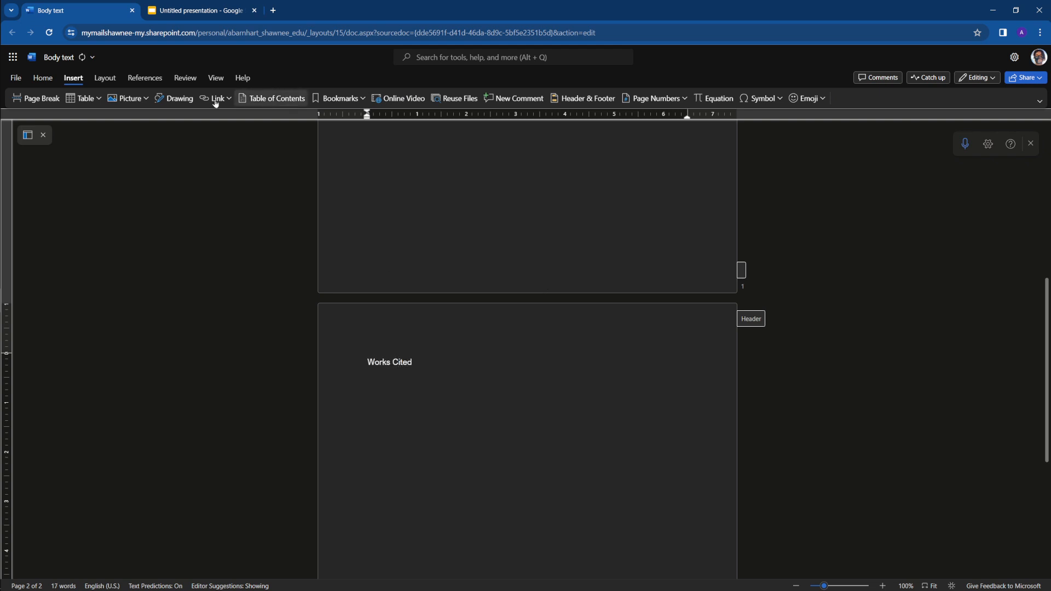
click(43, 77)
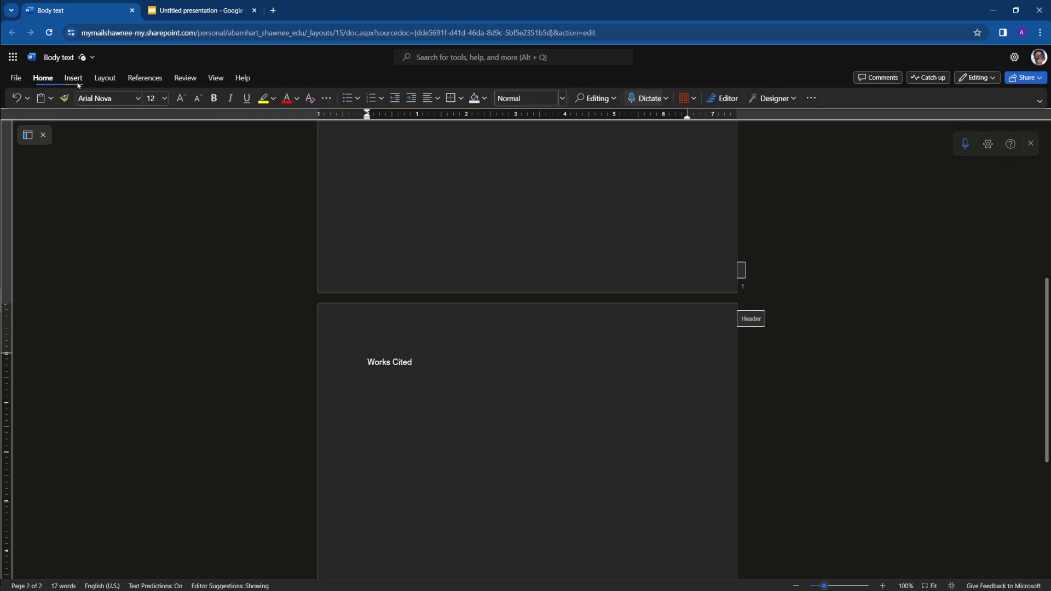
click(429, 98)
click(454, 136)
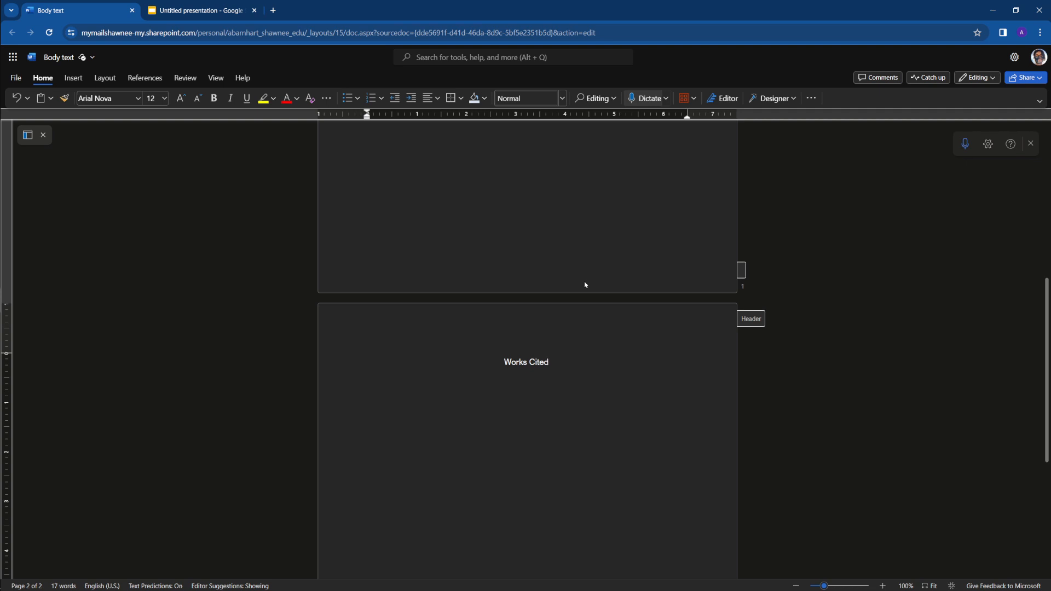
Start a left-aligned line below "Works Cited" and give it a 0.5-inch hanging indent
key(Return)
click(429, 98)
click(431, 137)
drag(369, 117, 395, 119)
Switch to Reading View and review the header, heading block and Works Cited page
scroll(427, 386, down, 5)
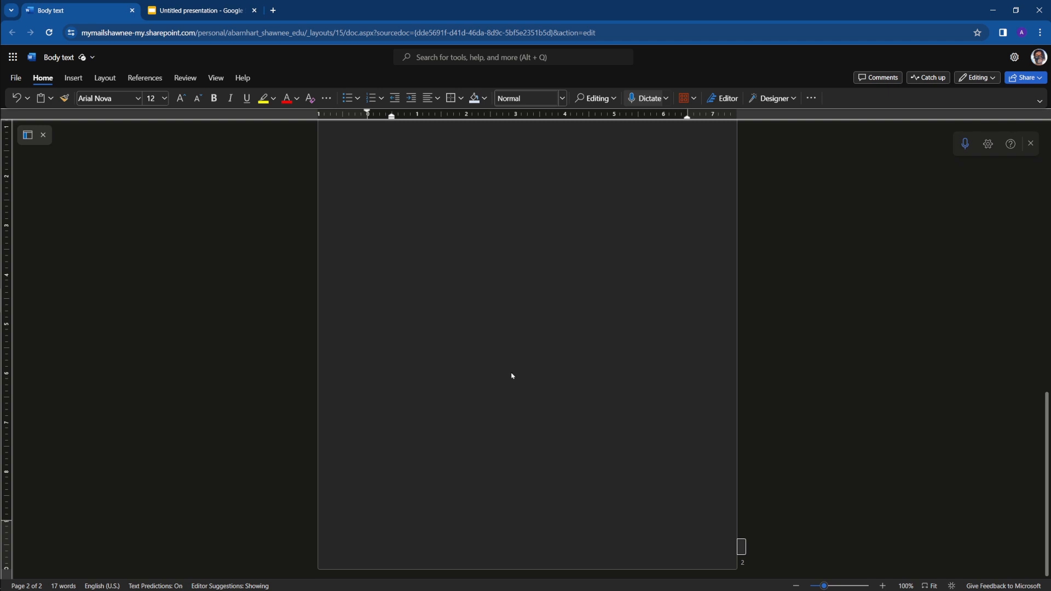
scroll(512, 376, up, 13)
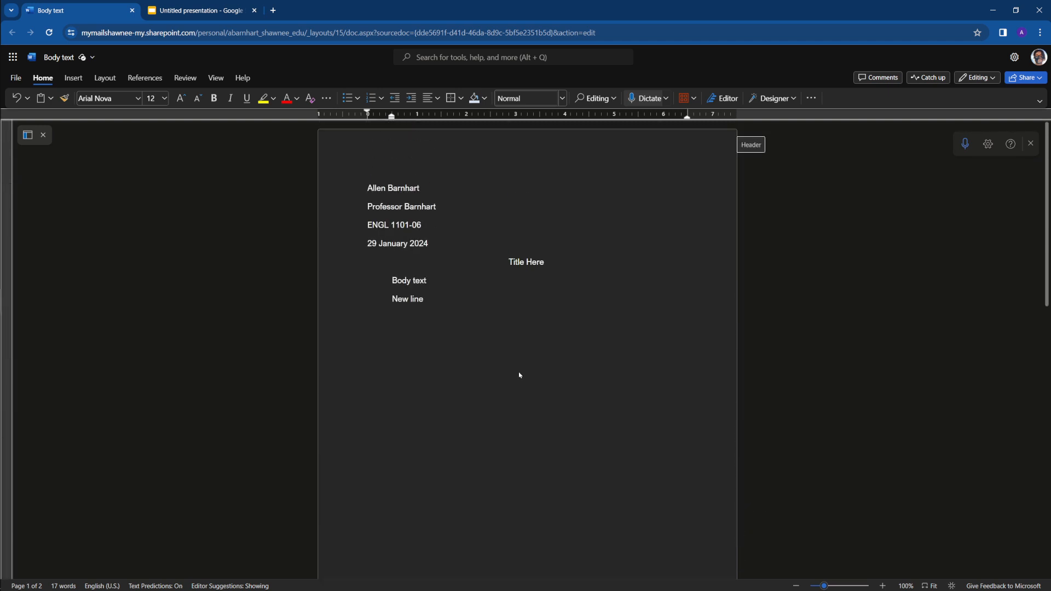
click(215, 78)
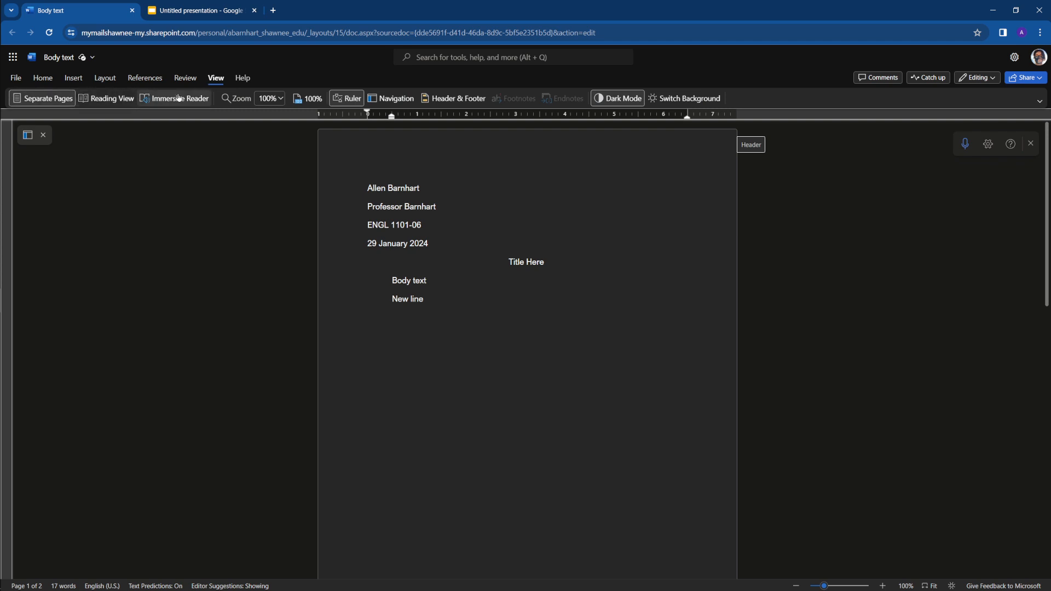
click(100, 101)
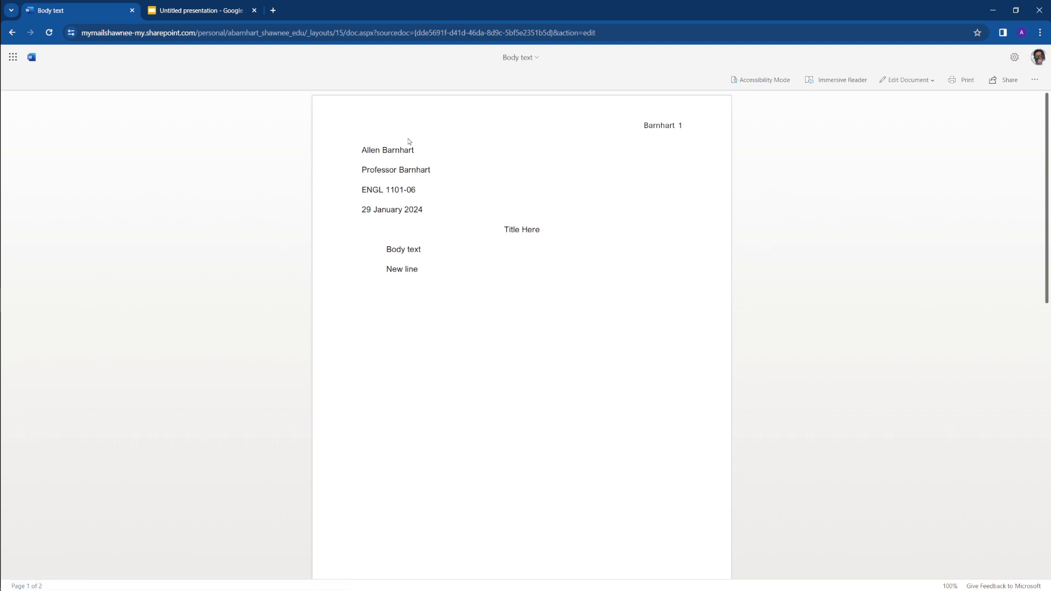
scroll(486, 282, down, 10)
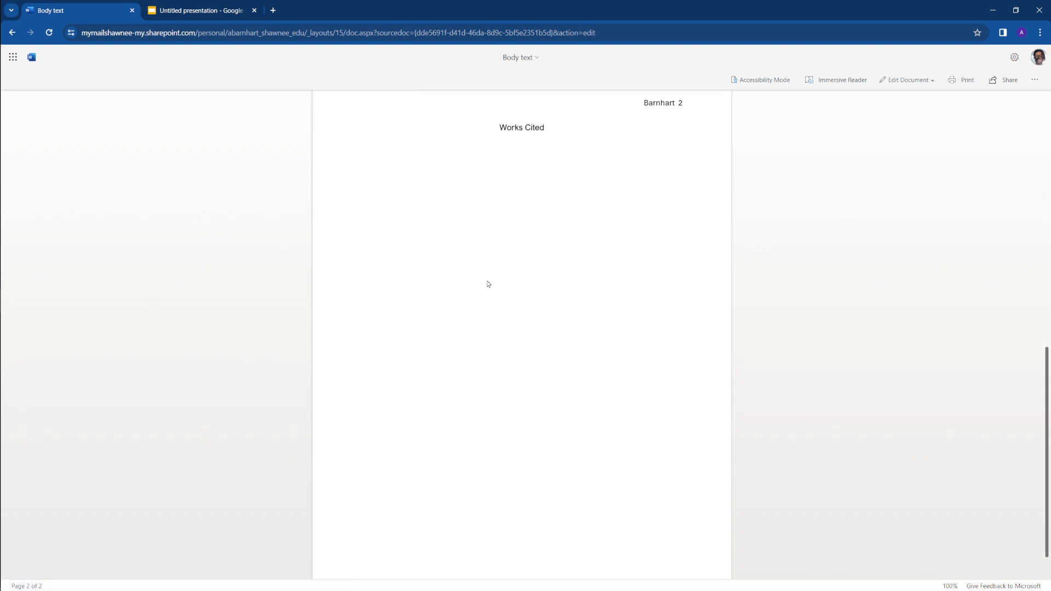
scroll(489, 283, up, 10)
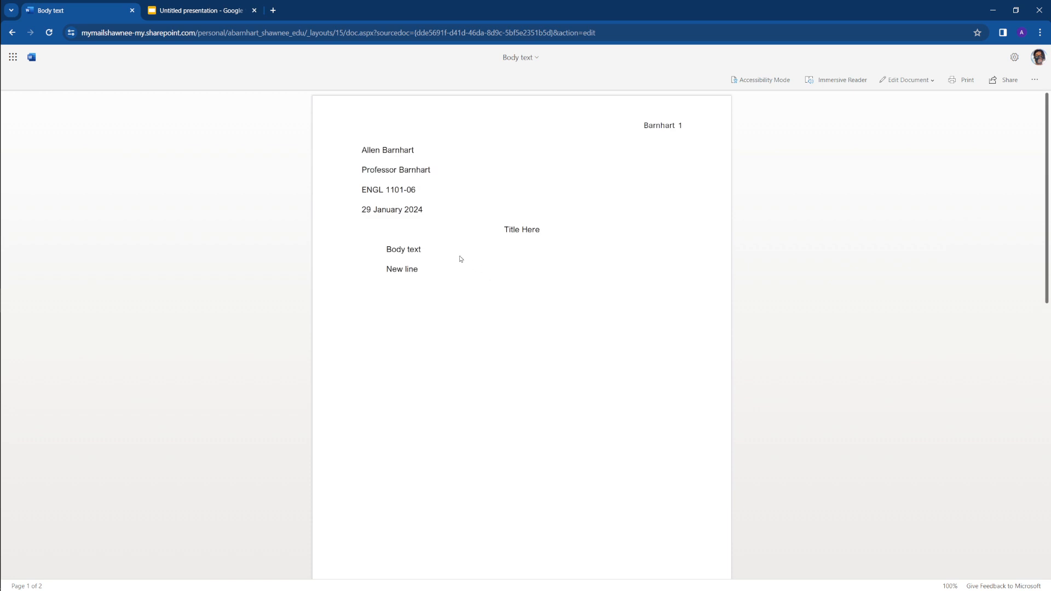